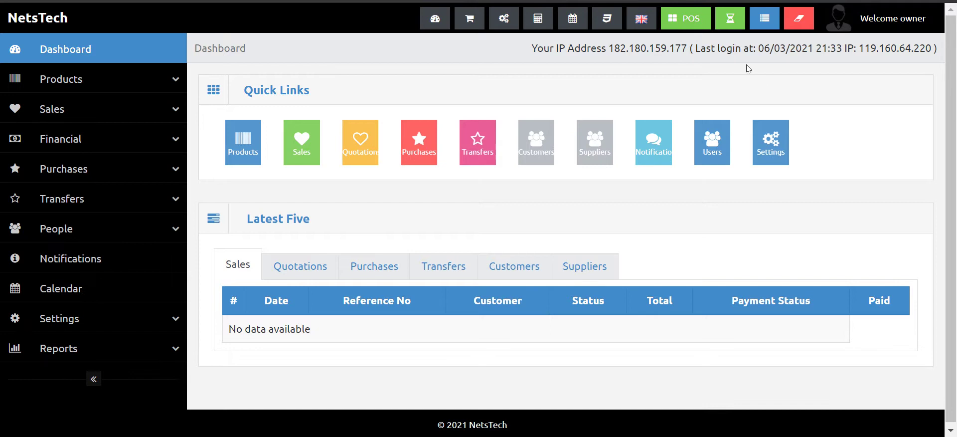
# - Go to the point of sale and open the register with 0 cash in hand
pyautogui.click(690, 30)
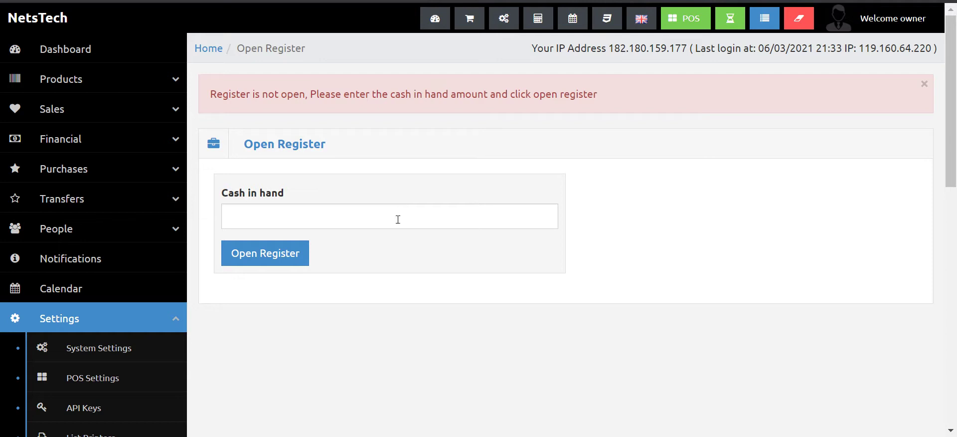
pyautogui.click(397, 219)
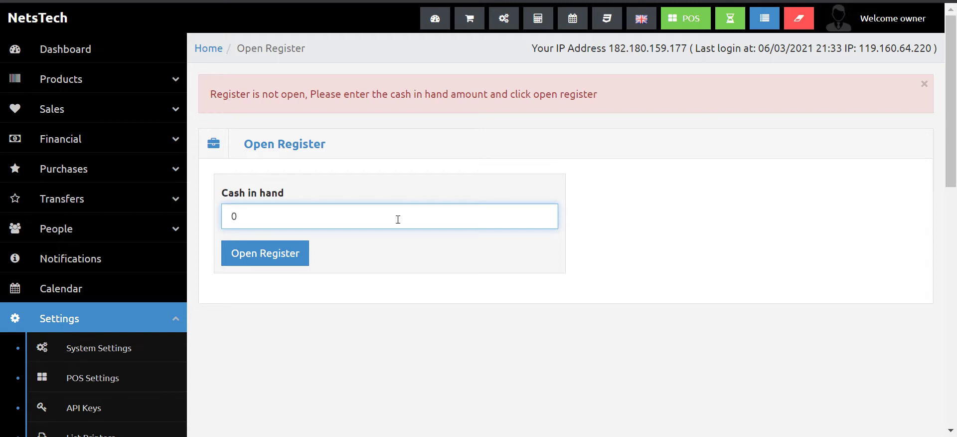
pyautogui.click(282, 259)
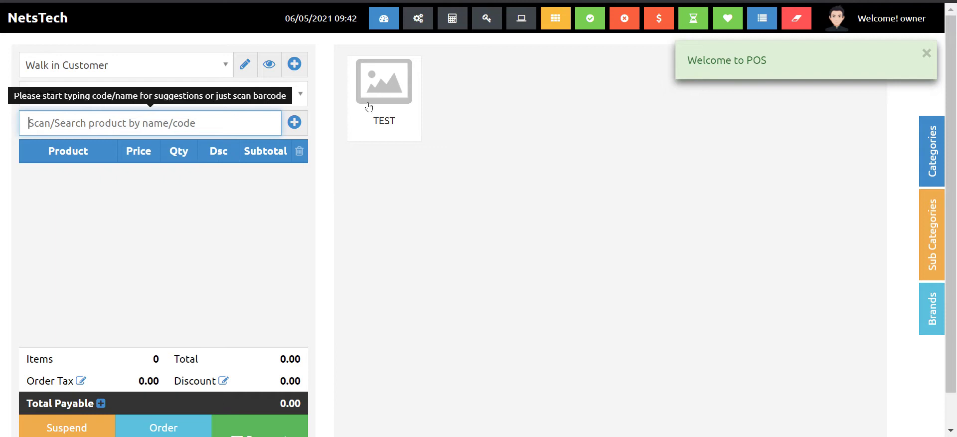
# - Add the TEST product to the walk-in customer's sale and give it a discount of 3
pyautogui.click(393, 106)
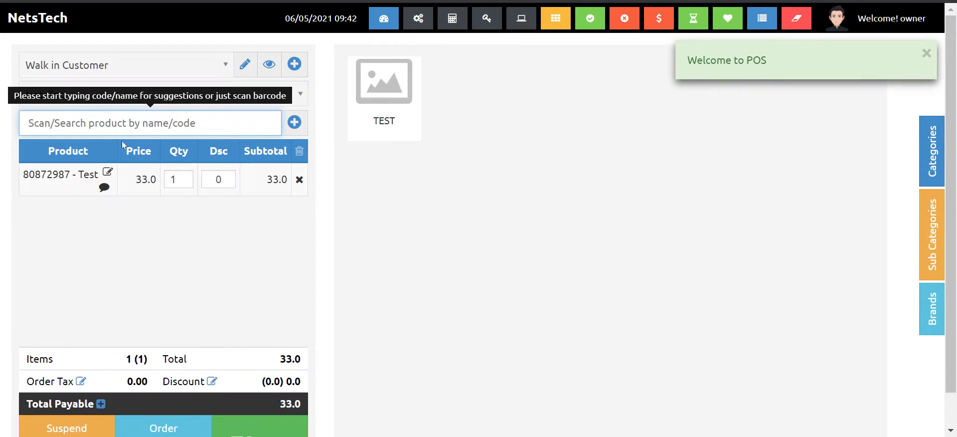
pyautogui.click(215, 181)
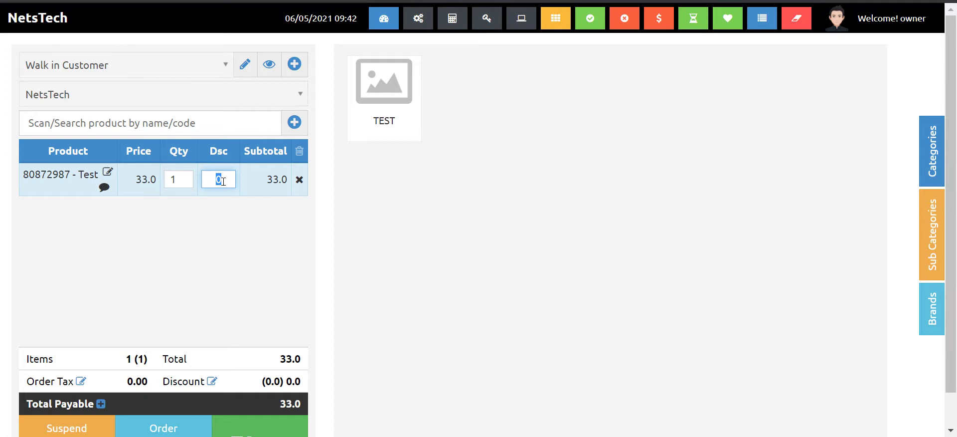
pyautogui.write('3')
pyautogui.click(215, 220)
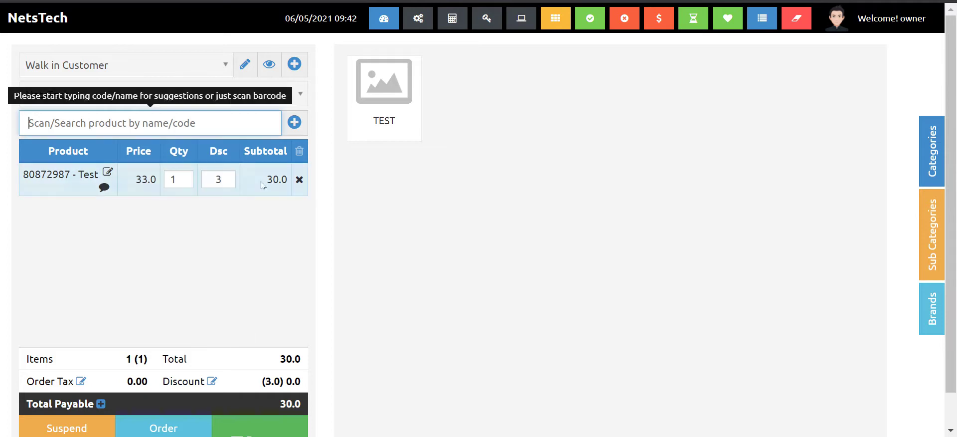
# - Open the payment form to finalize the current sale
pyautogui.scroll(-1, 274, 349)
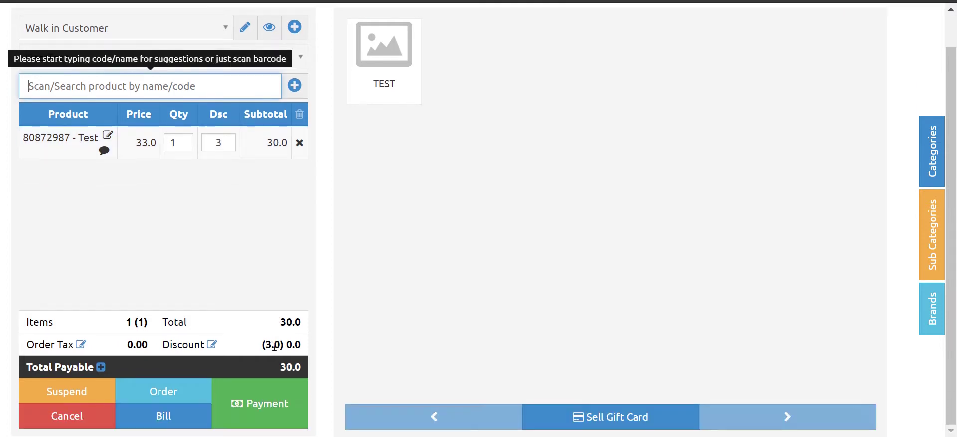
pyautogui.click(288, 394)
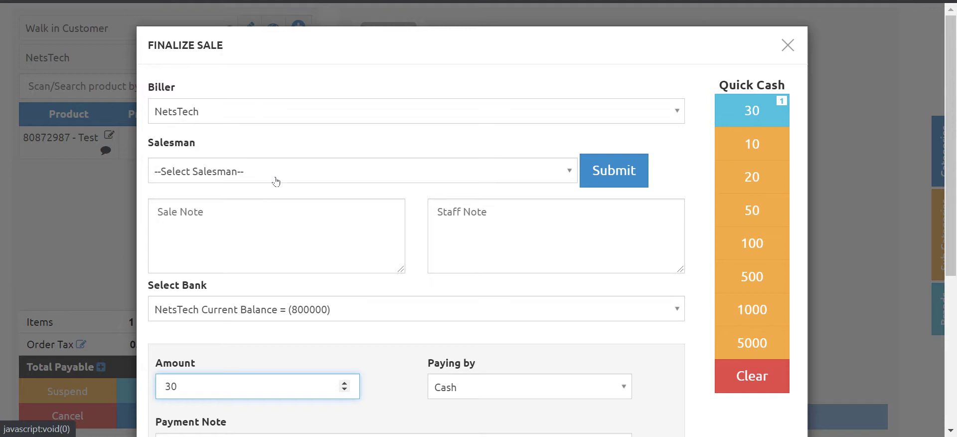
pyautogui.scroll(-1, 284, 187)
pyautogui.scroll(1, 323, 197)
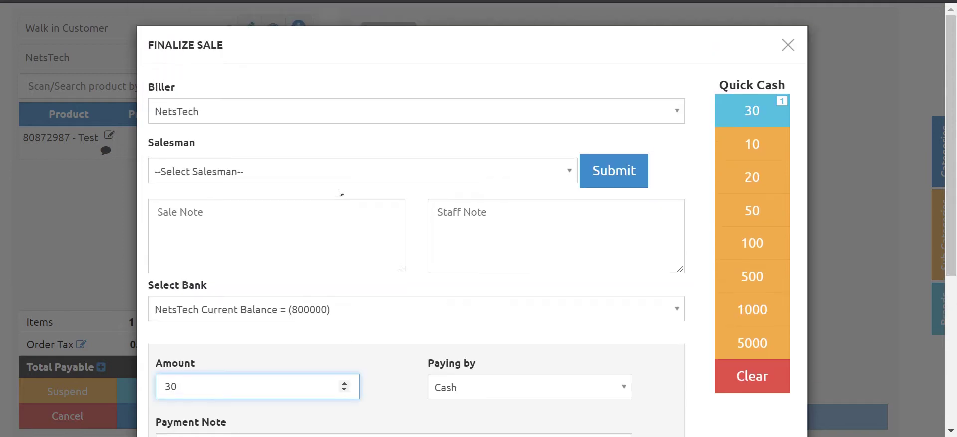
# - Try quick cash amounts of 100 and twice 500, clear them and set the payment amount back to 30
pyautogui.click(768, 247)
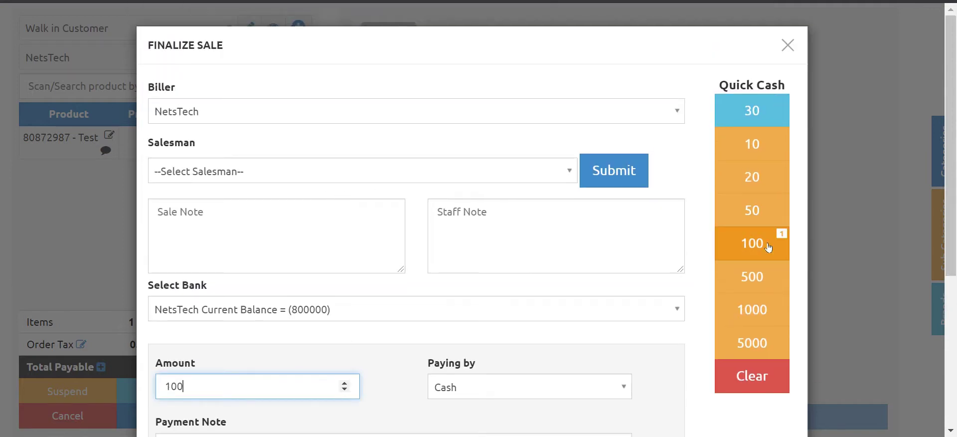
pyautogui.click(766, 280)
pyautogui.click(766, 280)
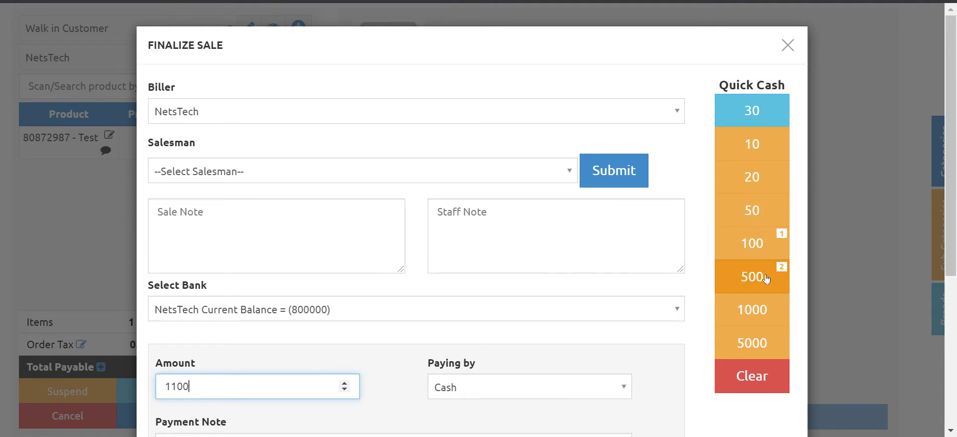
pyautogui.click(753, 386)
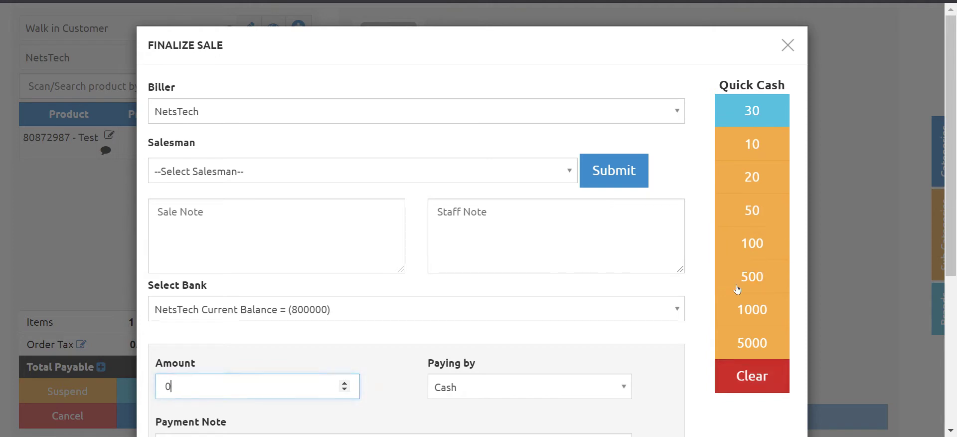
pyautogui.click(749, 120)
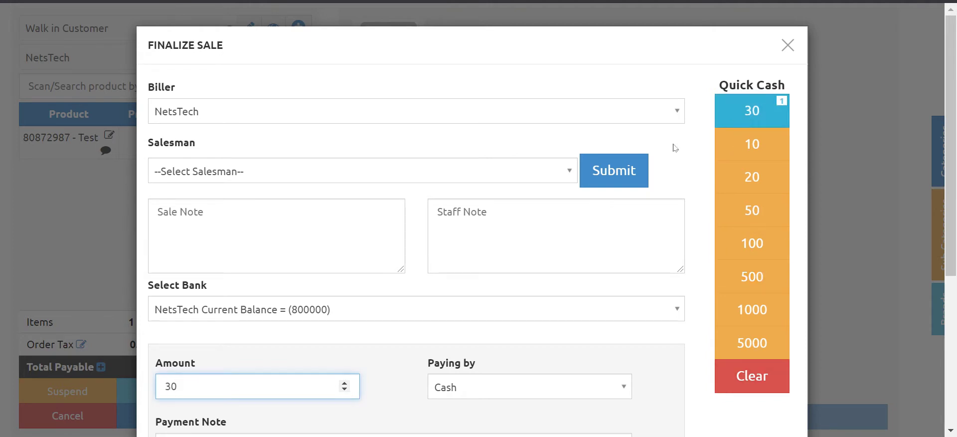
# - Submit the finalized sale and dismiss the receipt's print dialog without printing
pyautogui.click(616, 185)
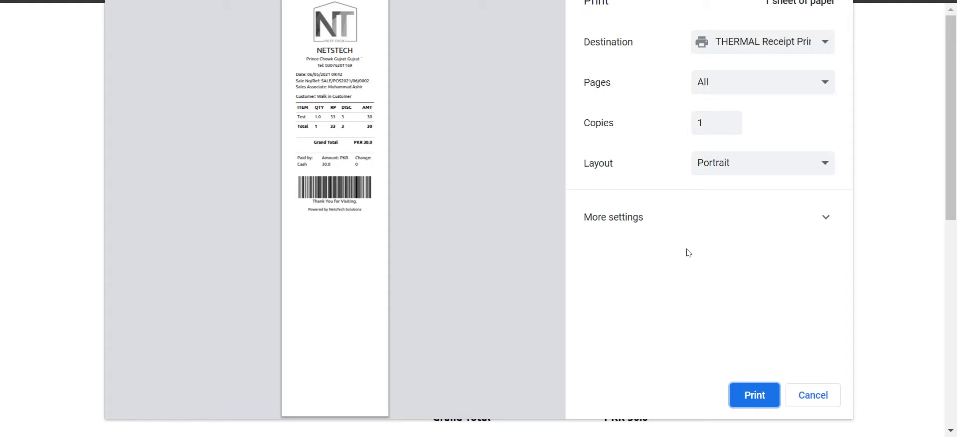
pyautogui.press('Escape')
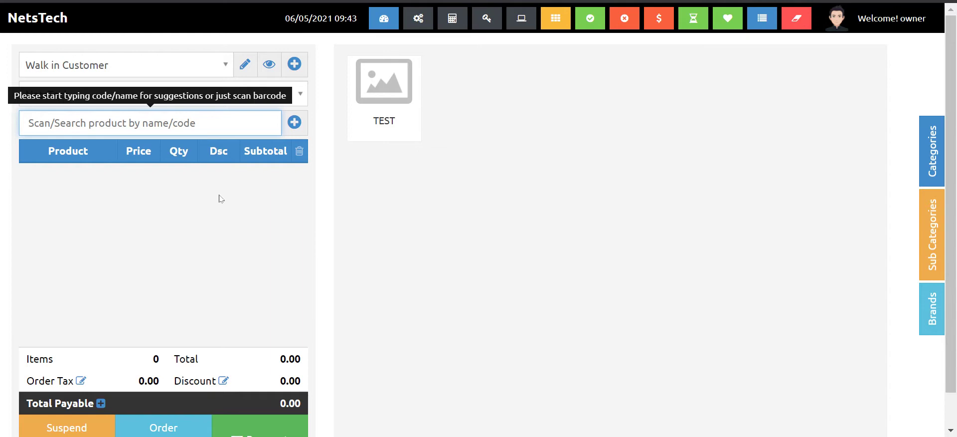
# - Add the TEST product to a new sale and suspend it with the reference note 12
pyautogui.scroll(-1, 257, 220)
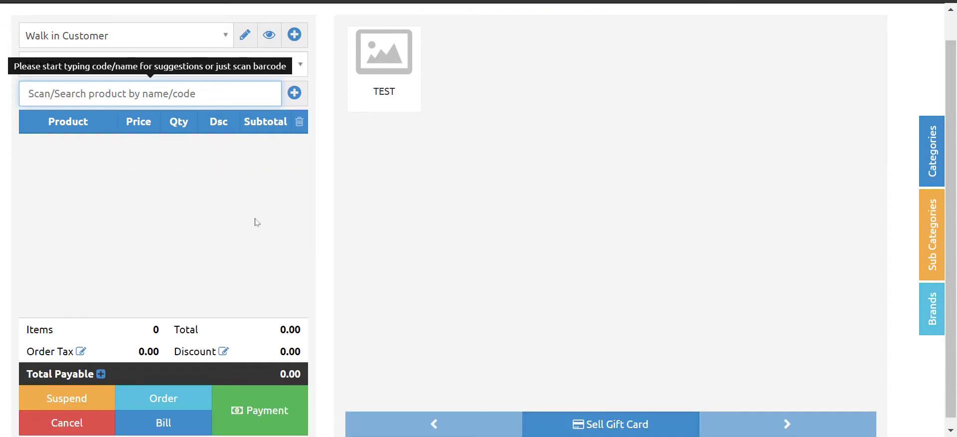
pyautogui.click(384, 55)
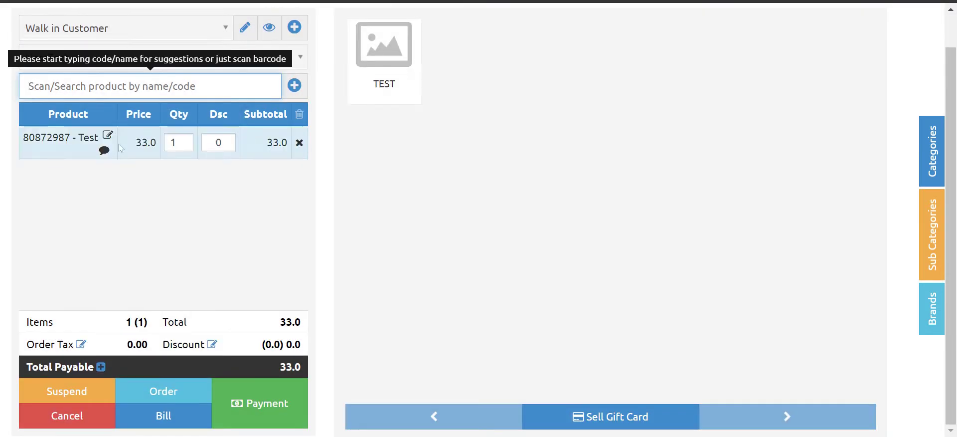
pyautogui.click(76, 392)
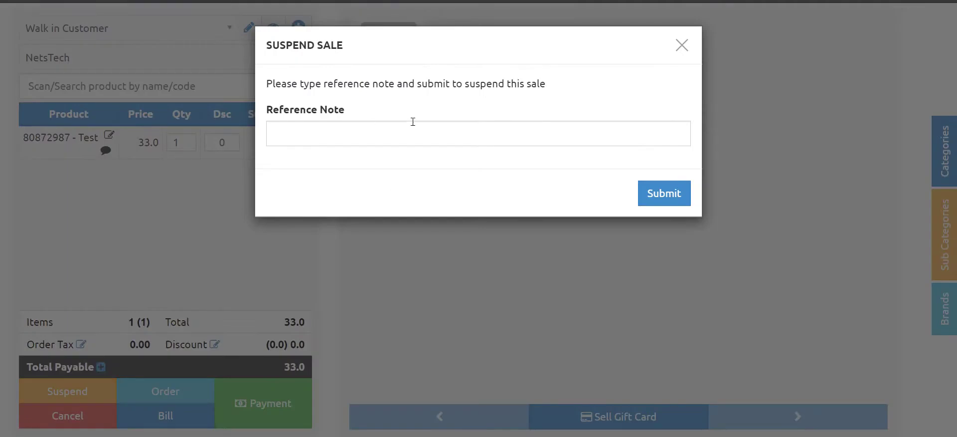
pyautogui.click(614, 131)
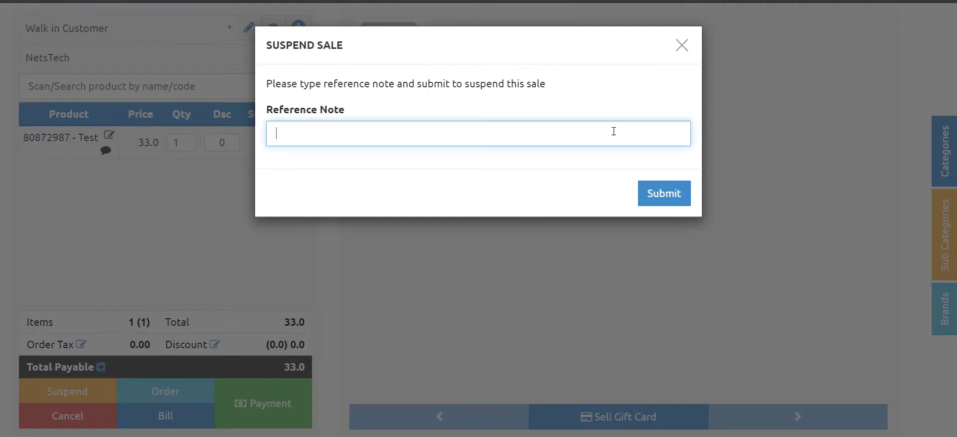
pyautogui.write('12')
pyautogui.click(665, 195)
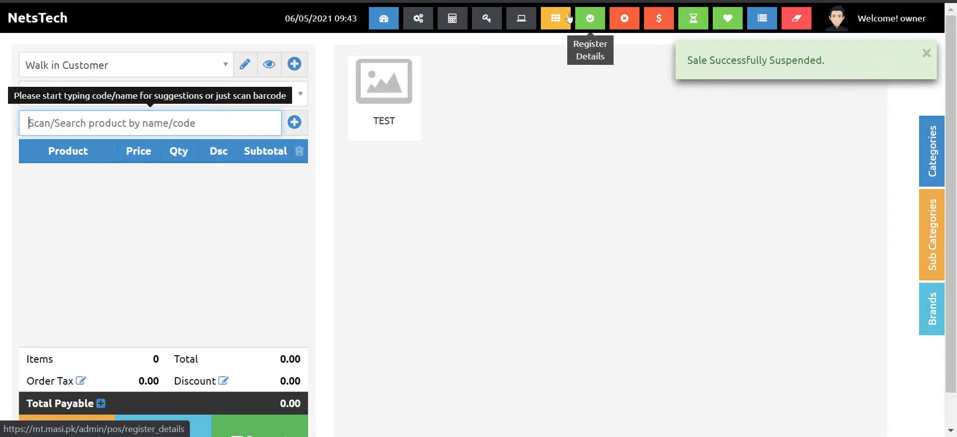
# - Reopen the suspended walk-in sale that has the reference note 12
pyautogui.click(566, 17)
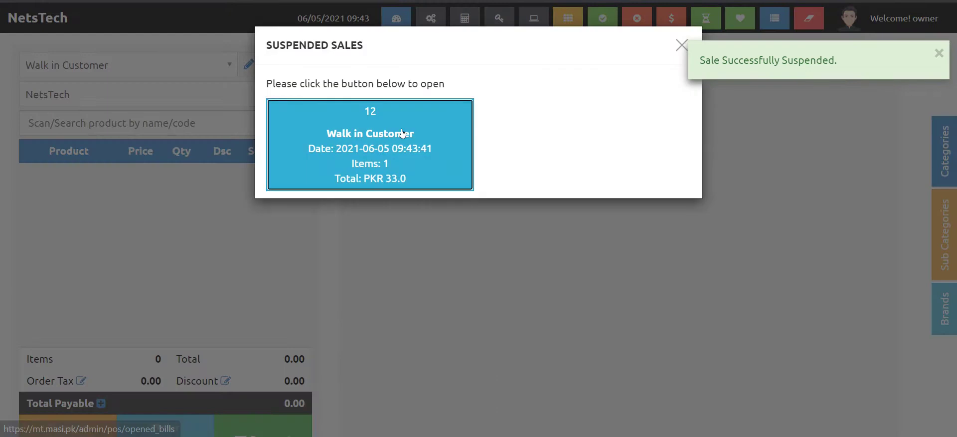
pyautogui.click(403, 133)
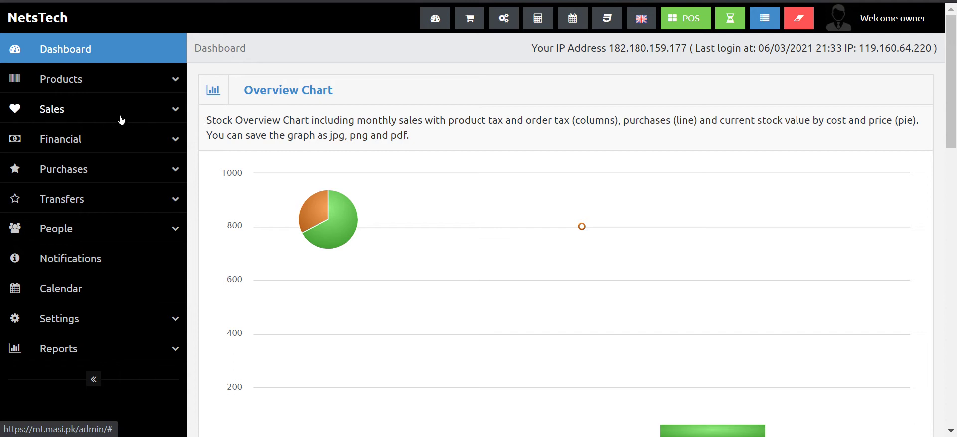
# - Start a new sale from the admin area's Add Sale form and choose Walk in Customer as the customer
pyautogui.click(121, 119)
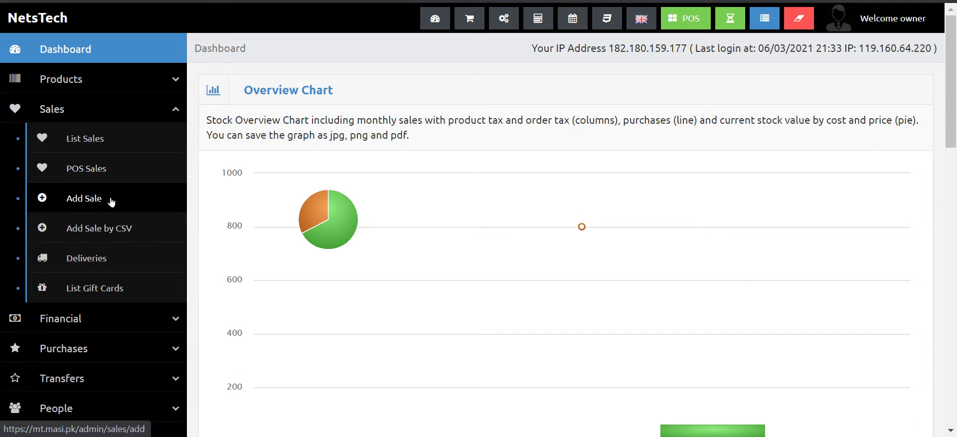
pyautogui.click(111, 202)
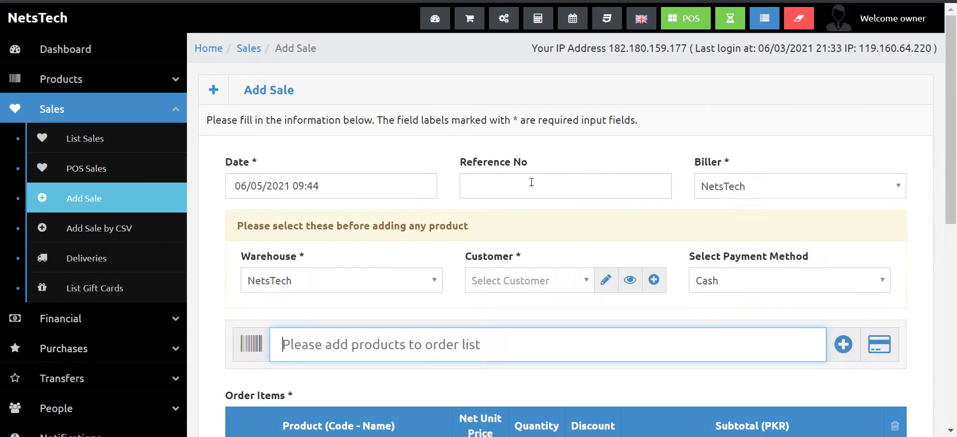
pyautogui.scroll(-2, 748, 187)
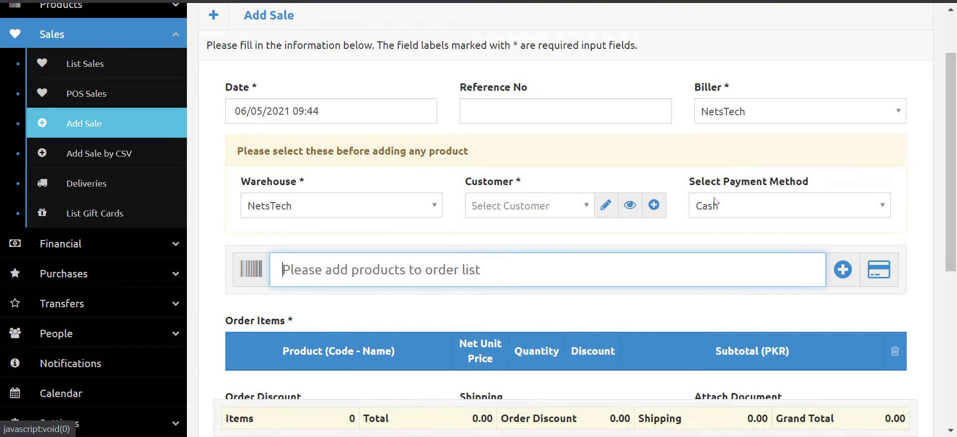
pyautogui.click(504, 210)
pyautogui.write('a')
pyautogui.click(506, 261)
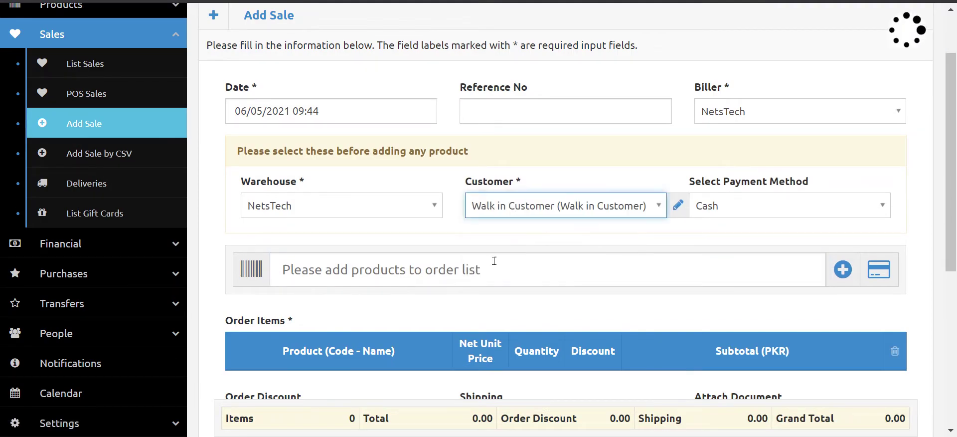
# - Search for the Test product and add it to the order items
pyautogui.click(452, 269)
pyautogui.write('8')
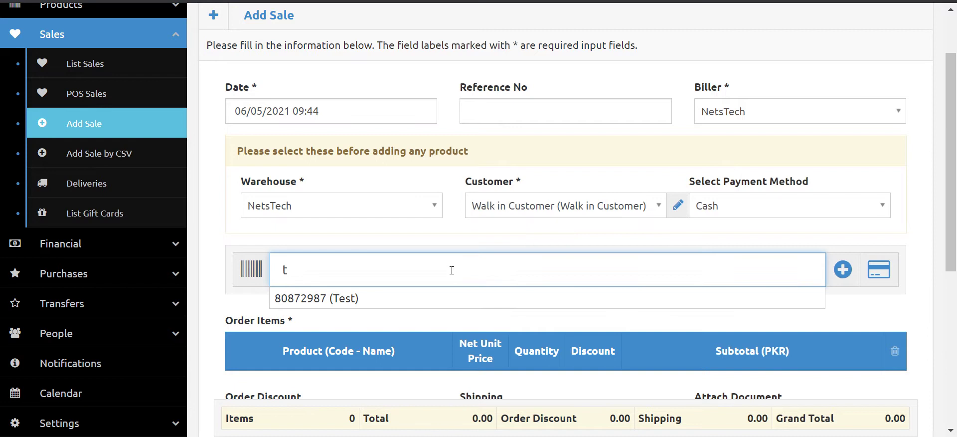
pyautogui.click(406, 294)
# - Set the Test order item's unit price to 30
pyautogui.scroll(-3, 405, 276)
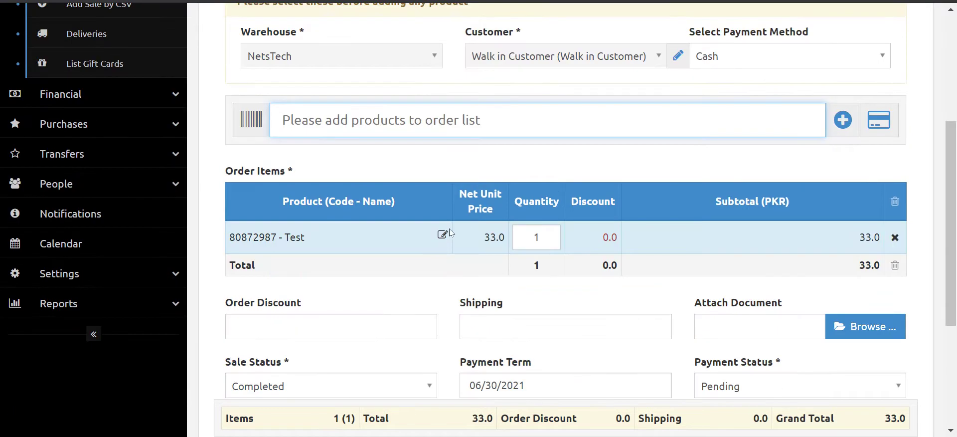
pyautogui.click(443, 240)
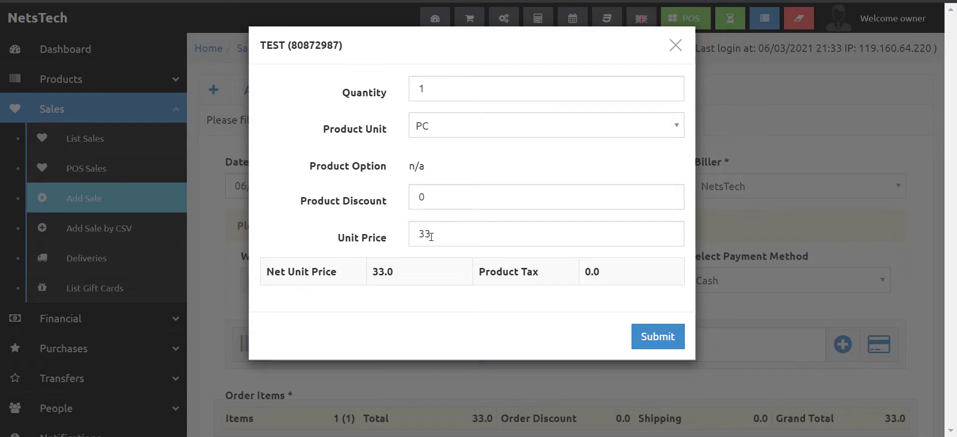
pyautogui.moveTo(431, 236); pyautogui.dragTo(408, 237)
pyautogui.write('30')
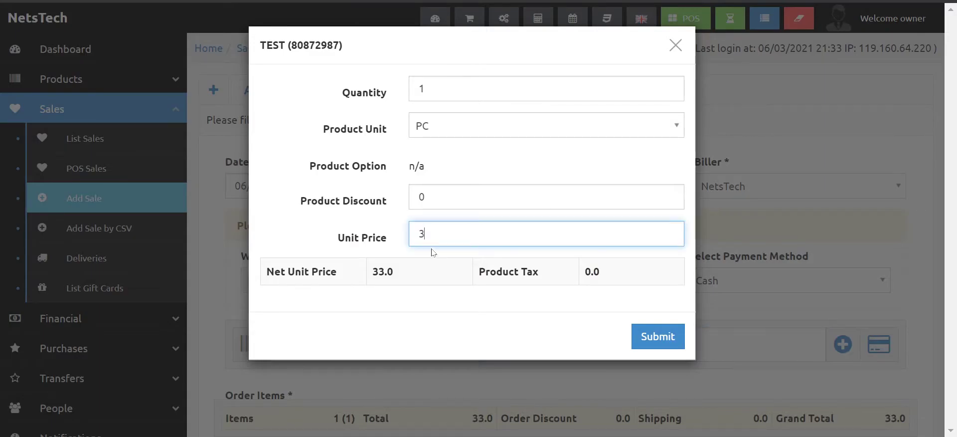
pyautogui.click(646, 335)
# - Set the payment status of the new sale to Paid
pyautogui.scroll(-3, 571, 265)
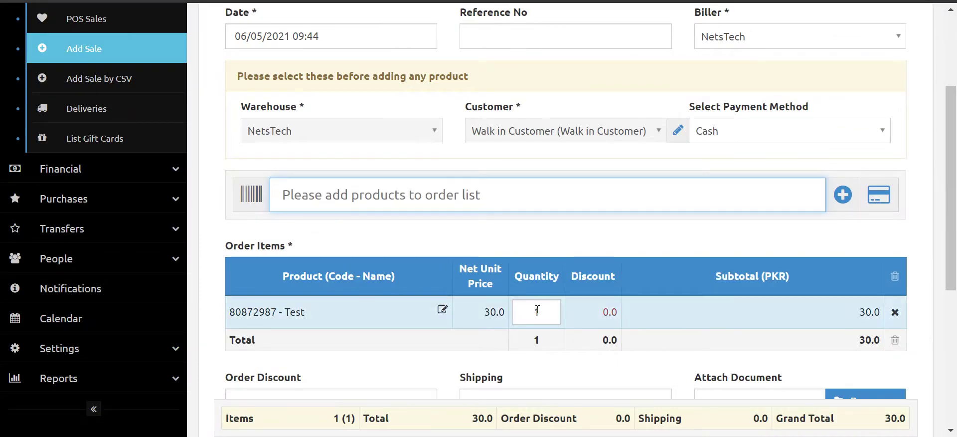
pyautogui.scroll(-2, 537, 310)
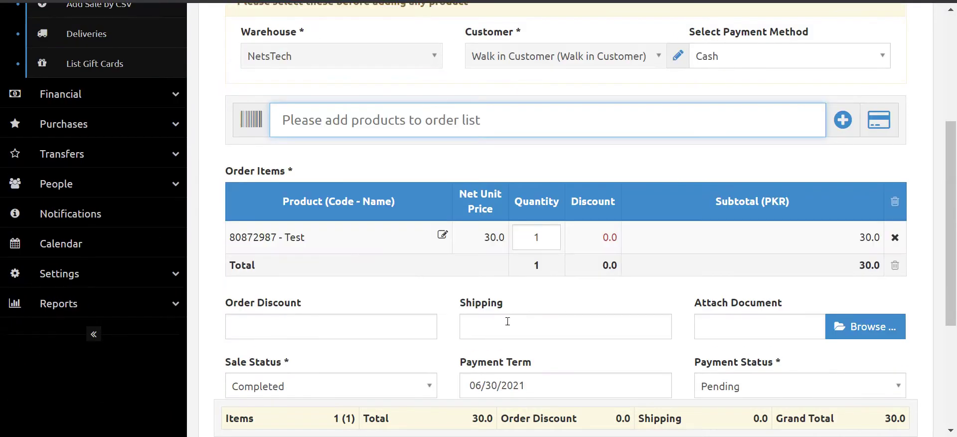
pyautogui.scroll(-2, 513, 314)
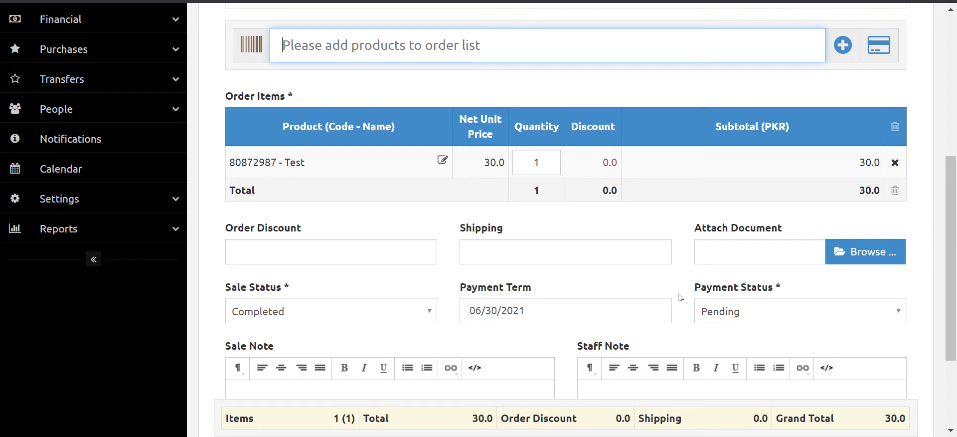
pyautogui.click(740, 310)
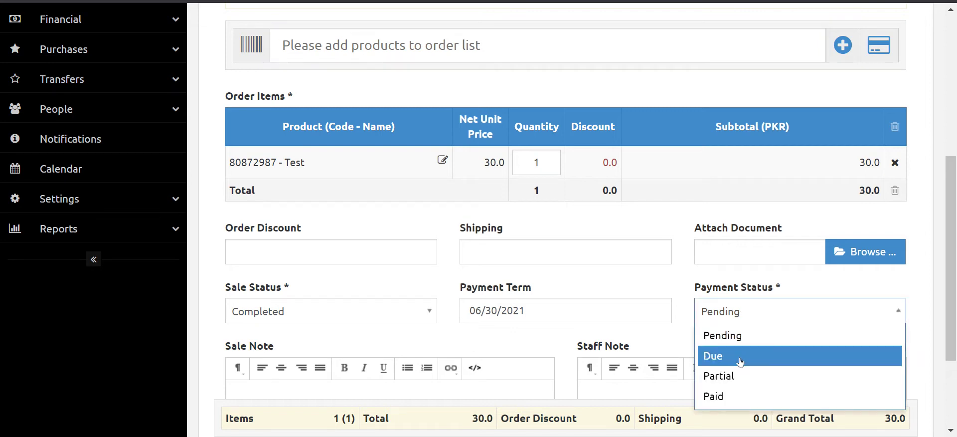
pyautogui.click(734, 396)
# - Switch the payment status of the new sale to Partial
pyautogui.scroll(-3, 604, 299)
pyautogui.click(751, 166)
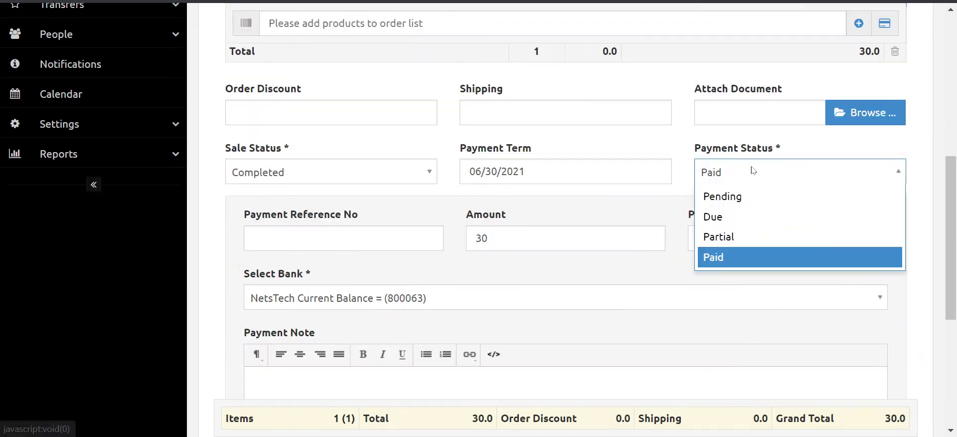
pyautogui.click(751, 237)
# - Set the payment status to Pending and submit the new sale
pyautogui.click(747, 174)
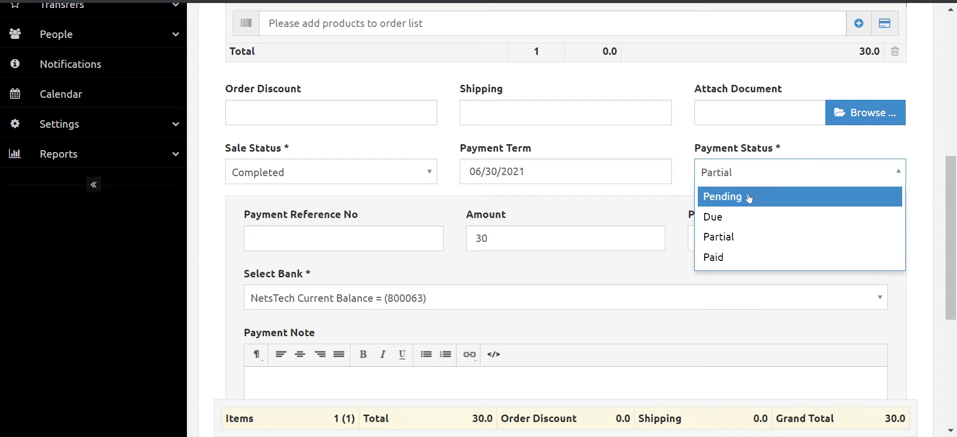
pyautogui.click(748, 196)
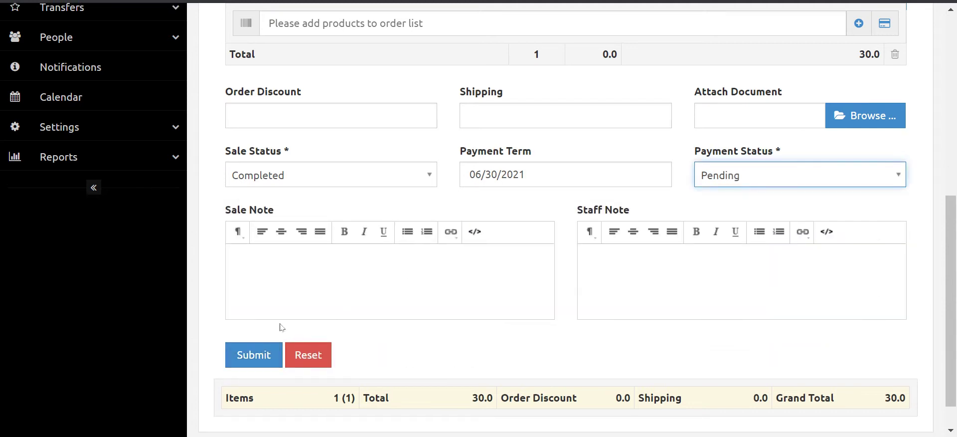
pyautogui.scroll(5, 323, 265)
pyautogui.scroll(-6, 277, 352)
pyautogui.click(253, 313)
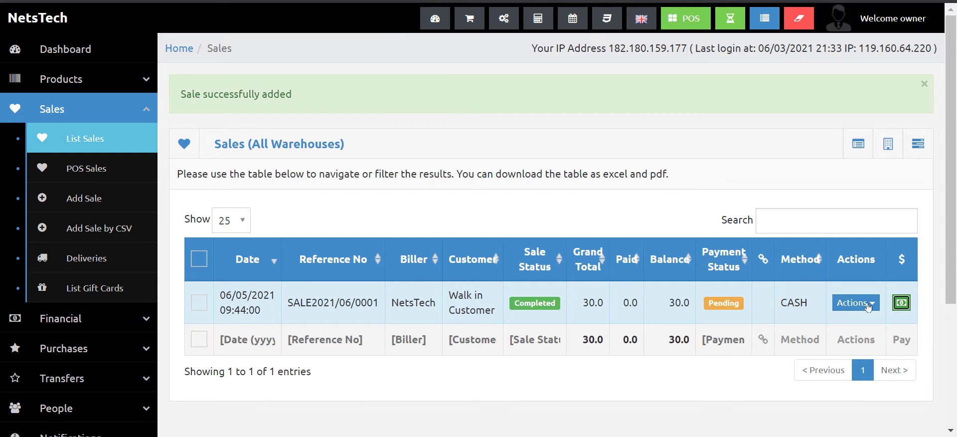
# - View the payment entry form for the pending sale in the sales list and close it without adding a payment
pyautogui.click(869, 303)
pyautogui.click(831, 386)
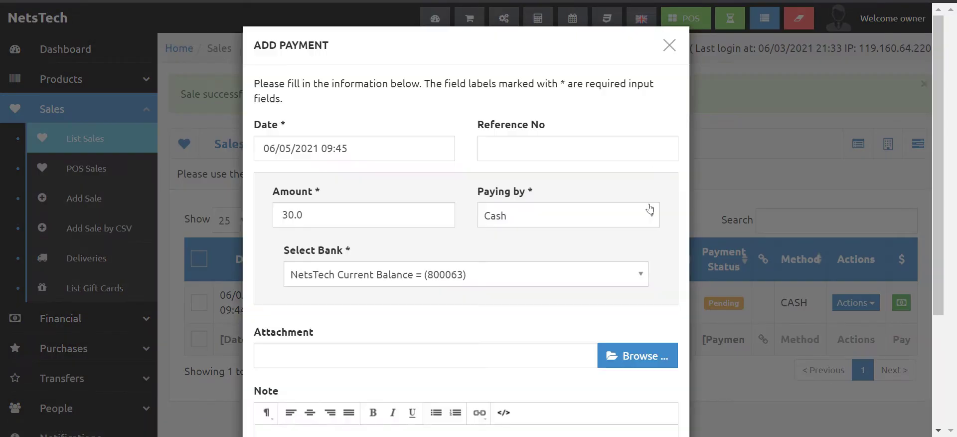
pyautogui.click(669, 45)
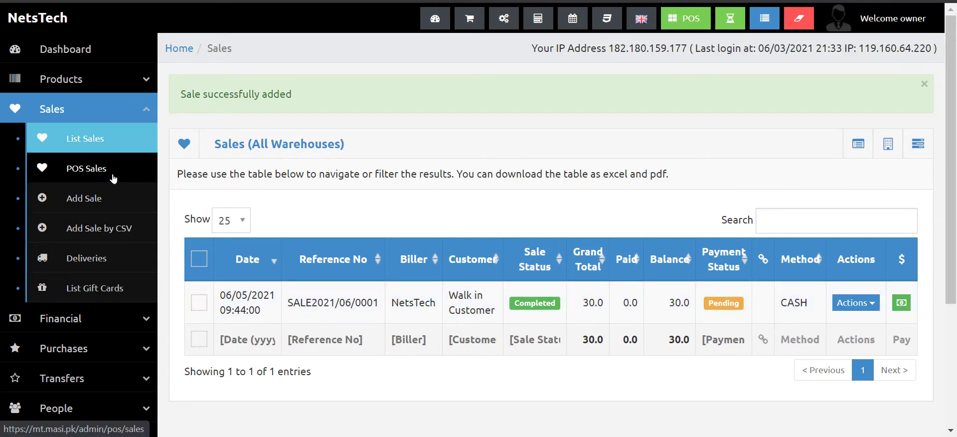
# - Return the 33.0 Walk in Customer sale from the POS sales list and submit the return for the Test item
pyautogui.click(94, 172)
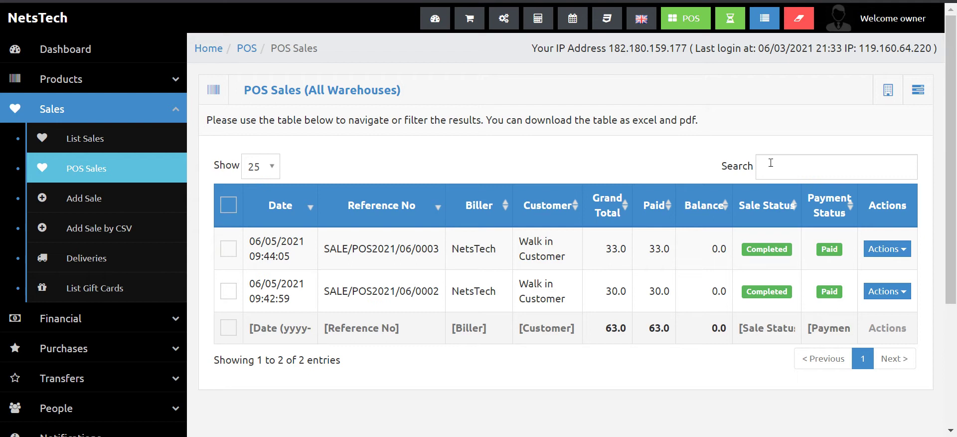
pyautogui.click(897, 253)
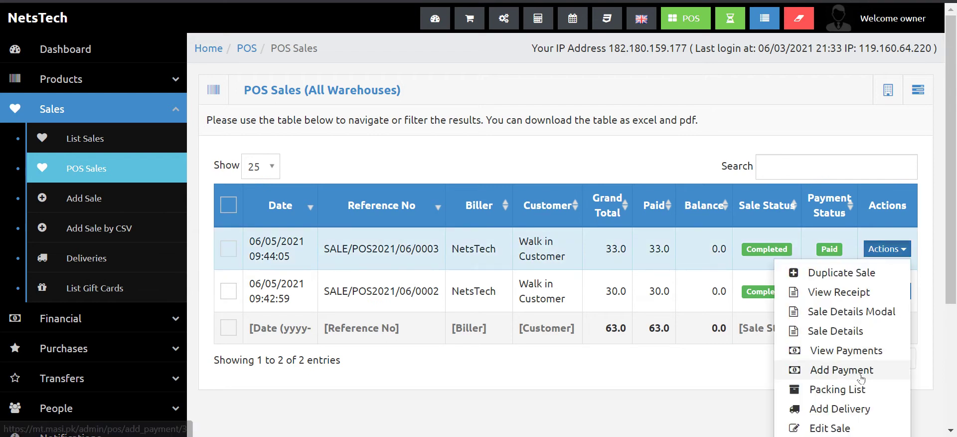
pyautogui.scroll(-3, 839, 356)
pyautogui.click(793, 315)
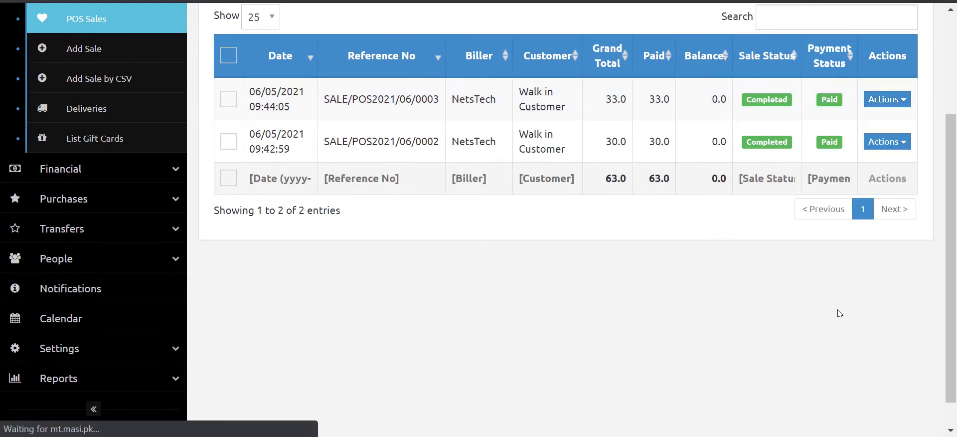
pyautogui.scroll(-3, 484, 219)
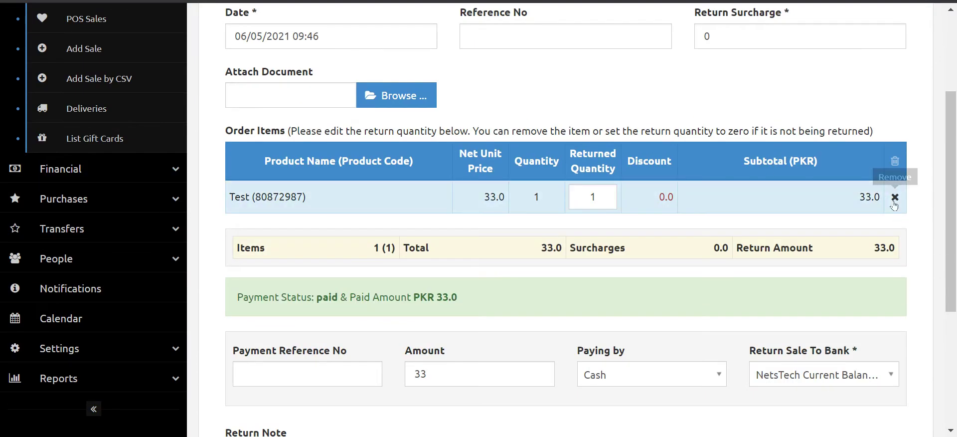
pyautogui.scroll(-5, 514, 302)
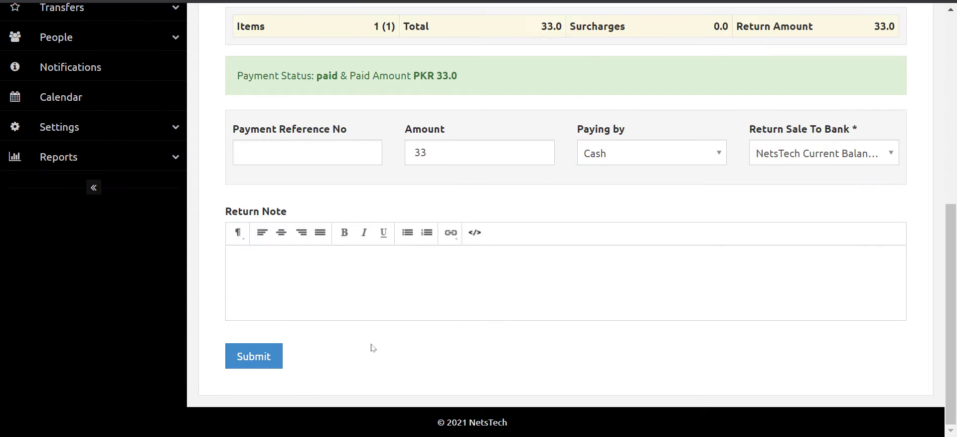
pyautogui.click(262, 355)
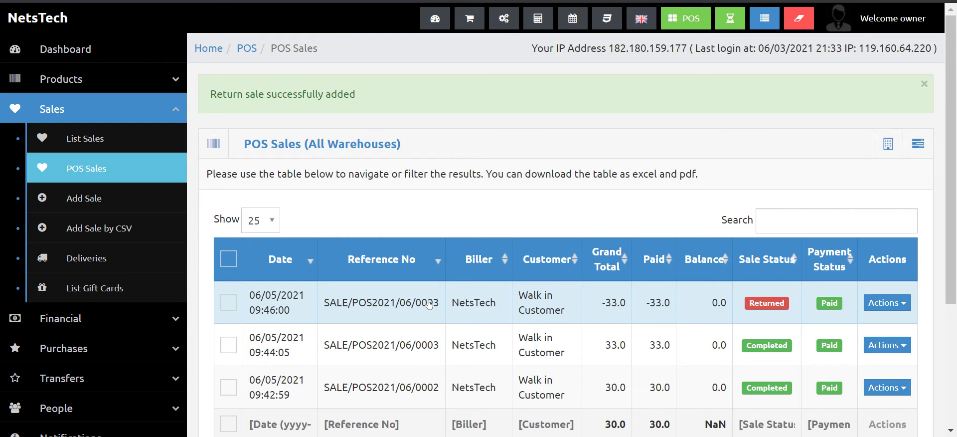
# - Open the Test product's details from the product list and view its sales history
pyautogui.scroll(-2, 613, 276)
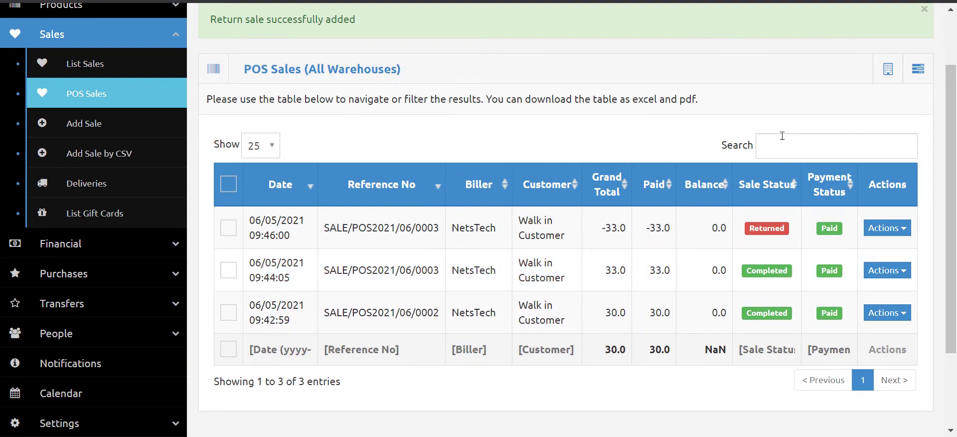
pyautogui.scroll(2, 150, 120)
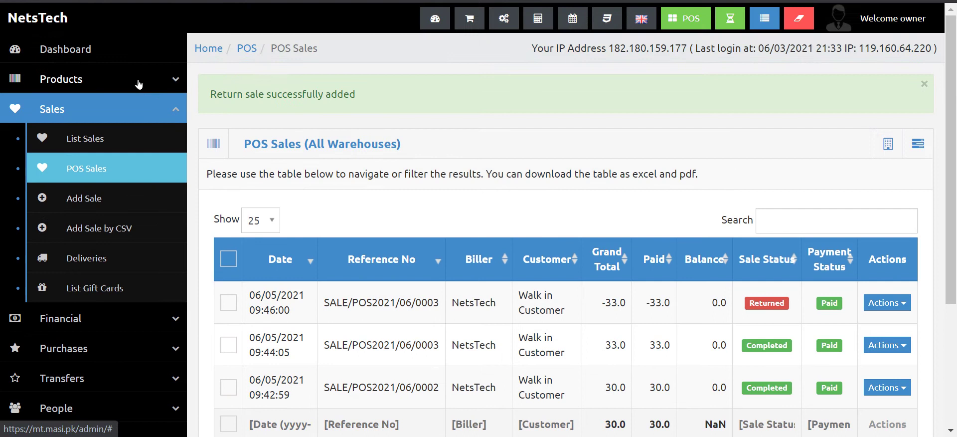
pyautogui.click(131, 78)
pyautogui.click(127, 112)
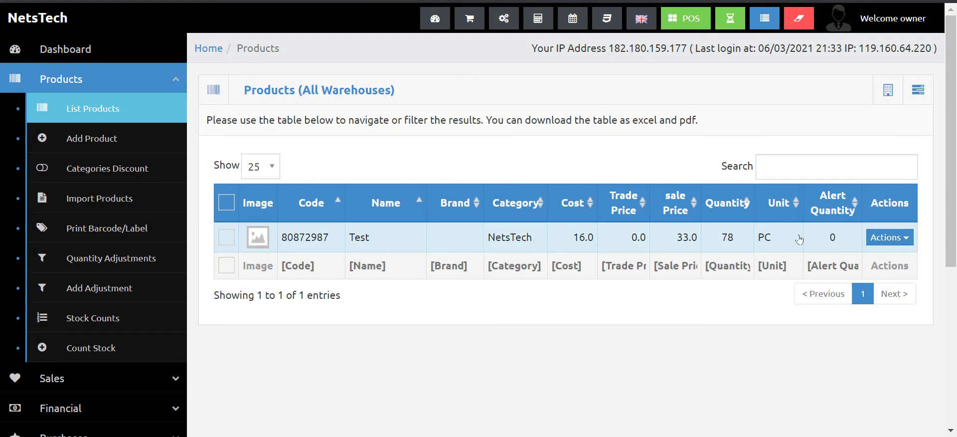
pyautogui.click(887, 237)
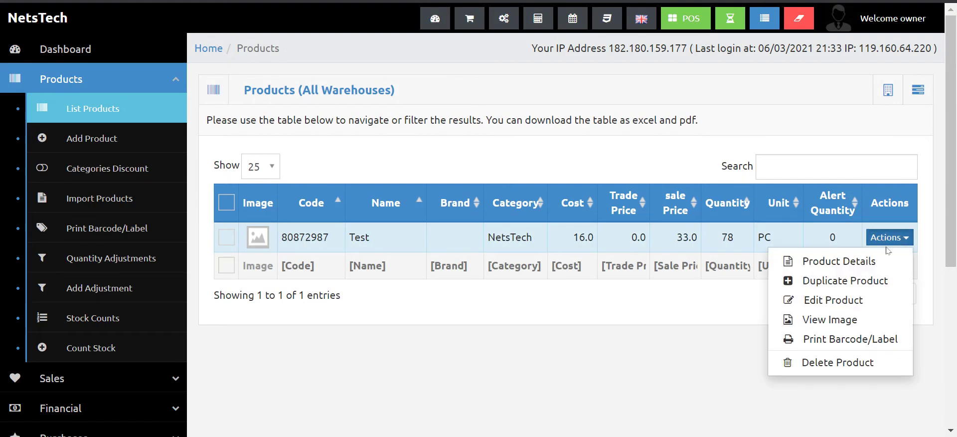
pyautogui.click(861, 263)
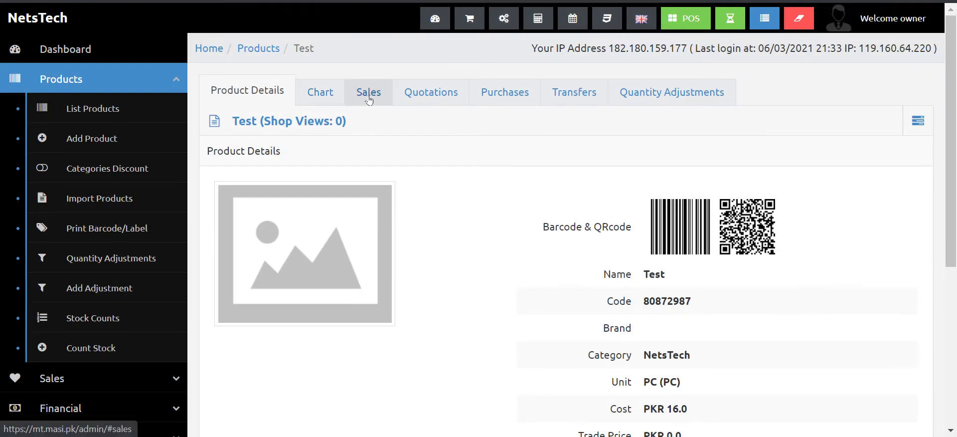
pyautogui.click(370, 97)
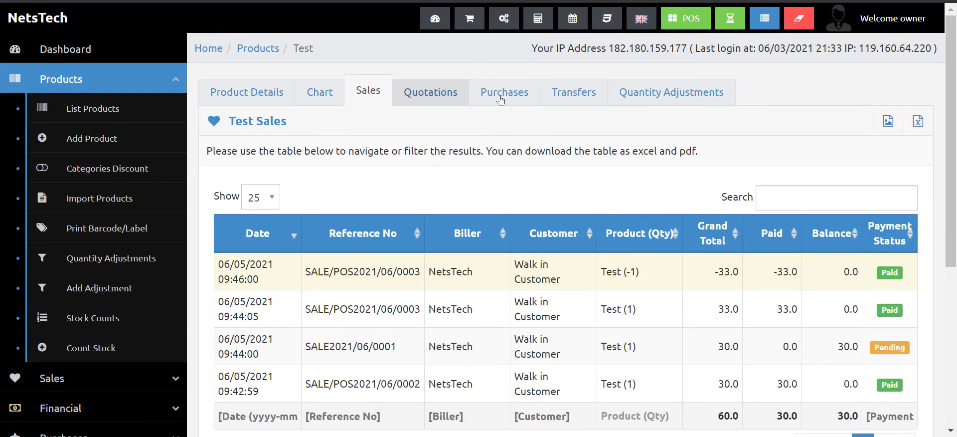